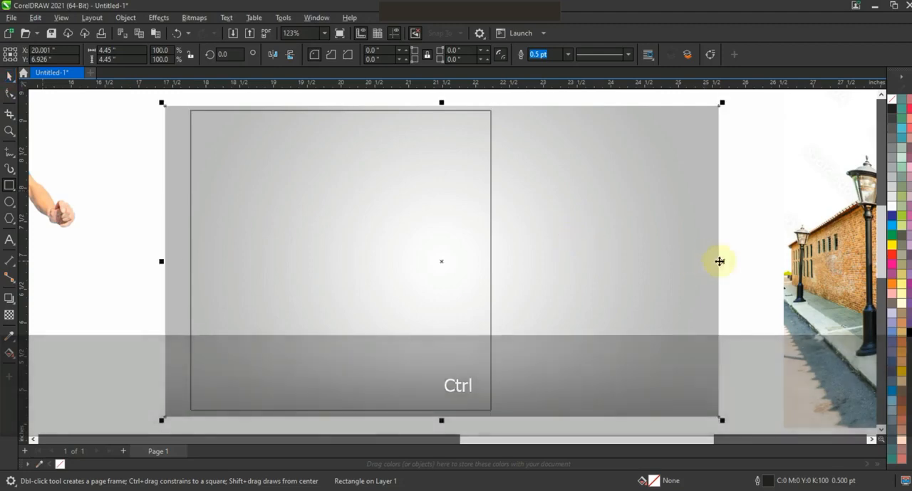
Narrow the grey gradient bitmap to about 4.67 inches wide and centre it on the square outline.
drag(717, 260, 513, 261)
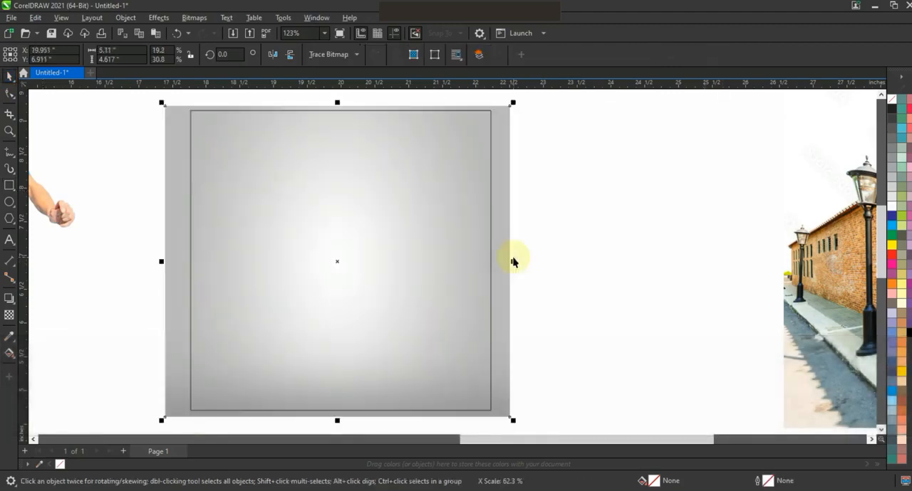
drag(169, 265, 175, 261)
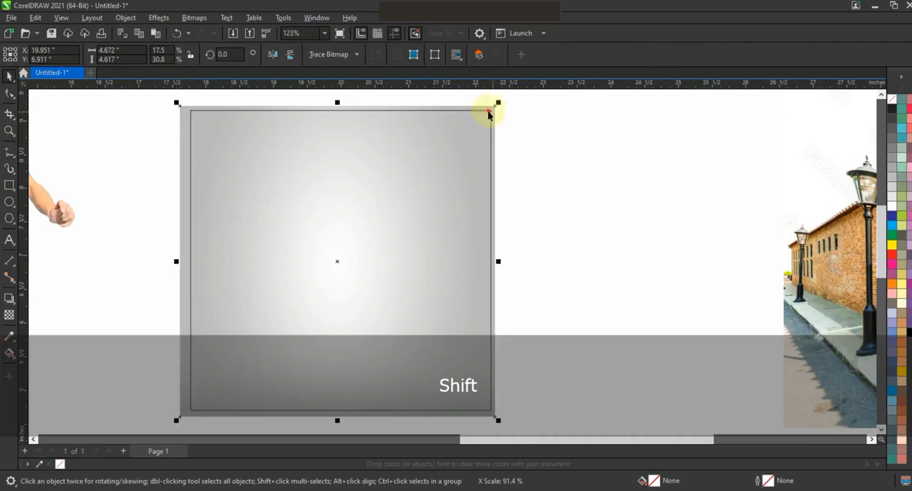
shift+click(488, 111)
key(e)
click(497, 123)
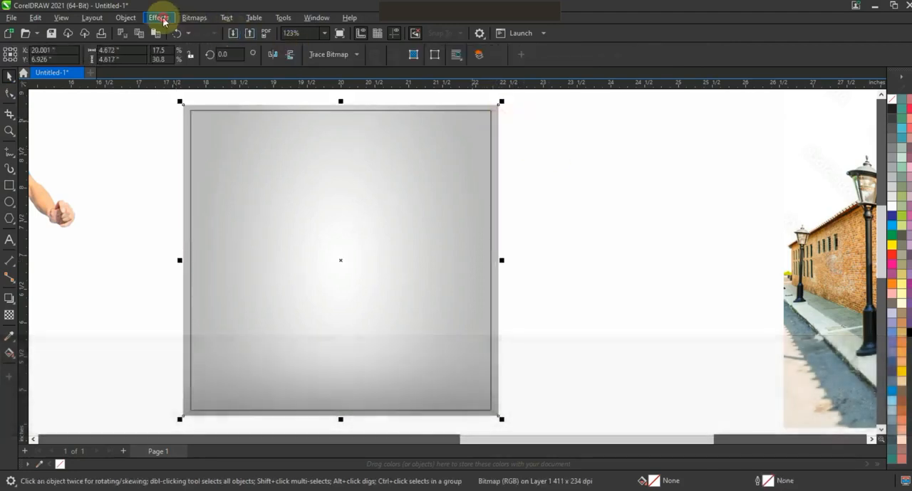
PowerClip the grey gradient bitmap inside the square frame and remove the frame's outline.
click(158, 17)
click(125, 17)
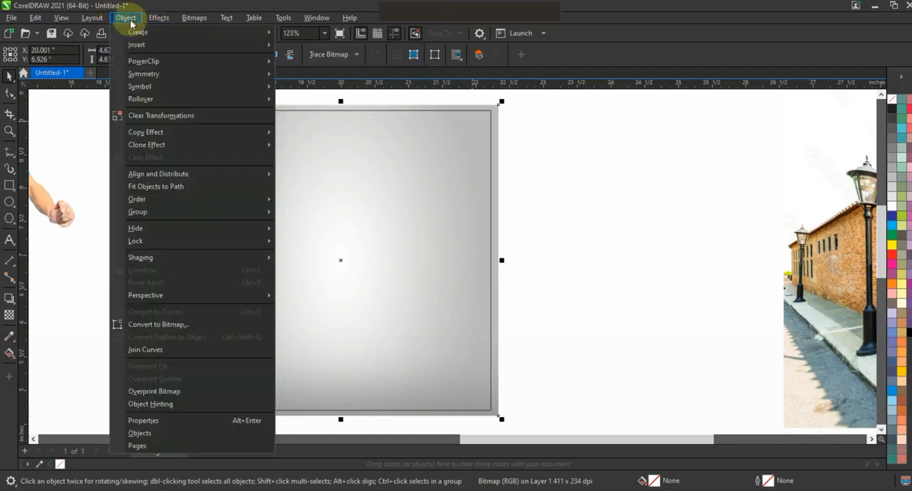
mouse_move(271, 62)
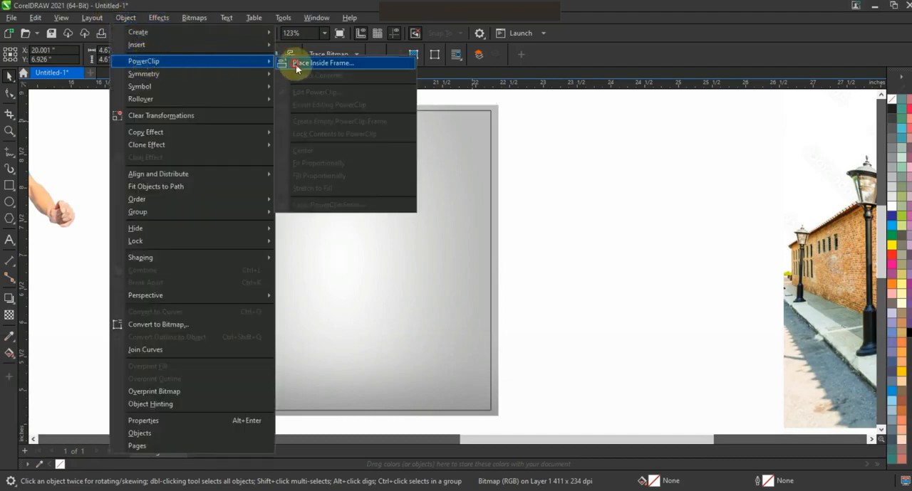
click(296, 65)
click(376, 110)
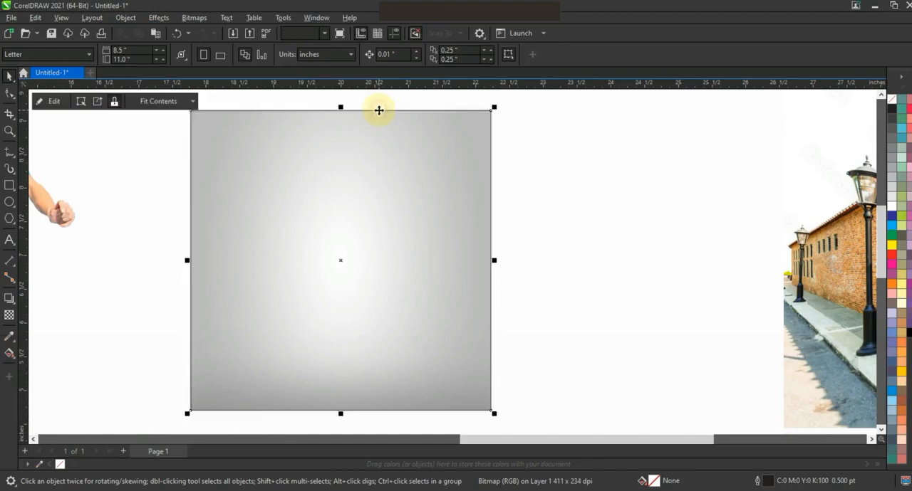
right_click(879, 109)
click(604, 192)
Place the brick wall photo directly beside the right edge of the grey gradient square.
key(F3)
key(Escape)
click(694, 240)
drag(660, 151, 703, 177)
drag(718, 210, 545, 230)
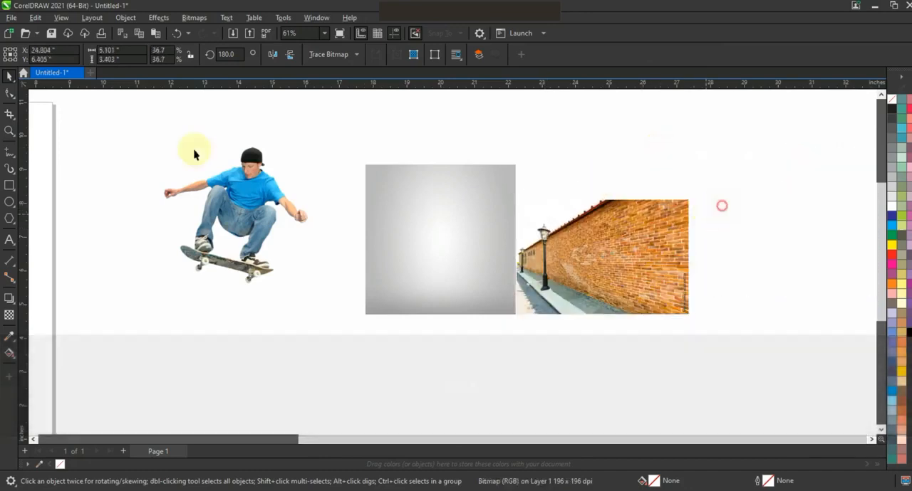
Add the artistic text "PERSPECTIVE" on the left part of the grey gradient square.
click(9, 130)
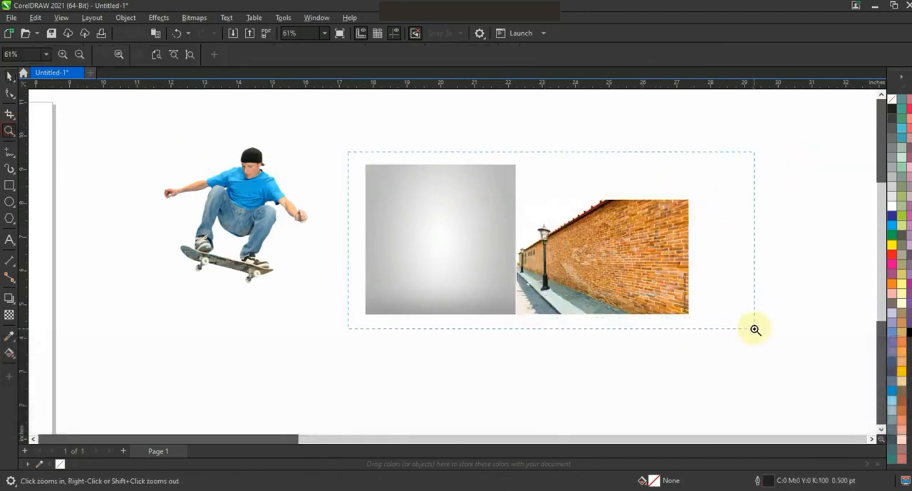
drag(755, 329, 755, 329)
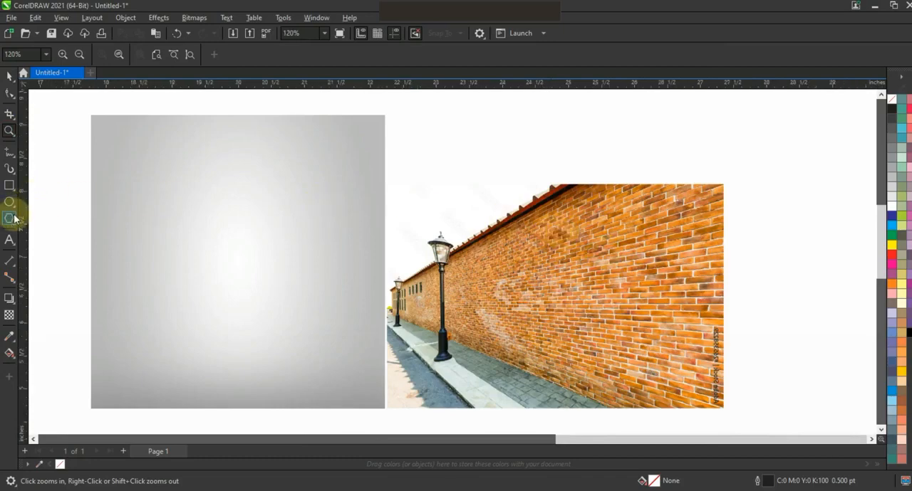
click(8, 240)
click(122, 232)
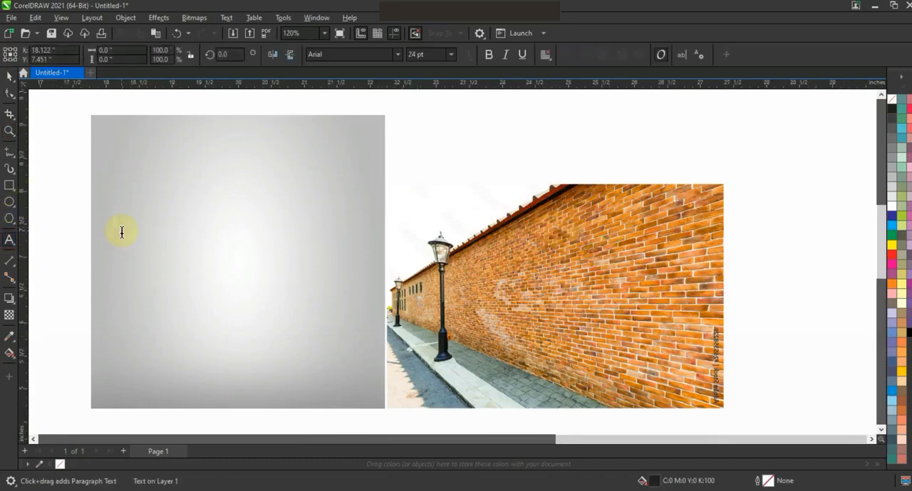
key(Caps_Lock)
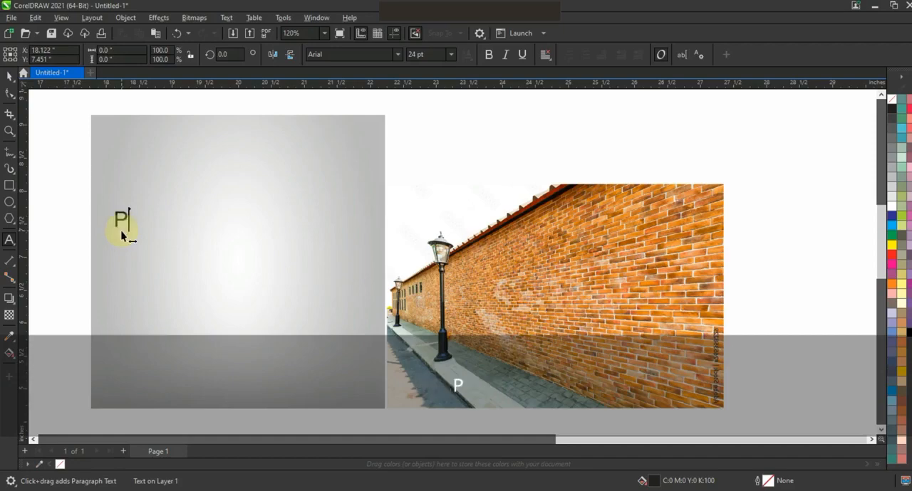
text(P)
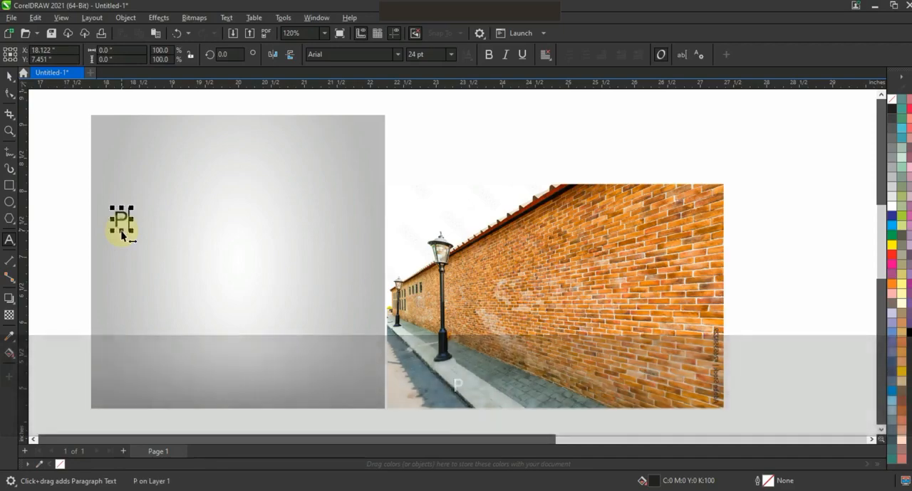
text(ERSPECTIVE)
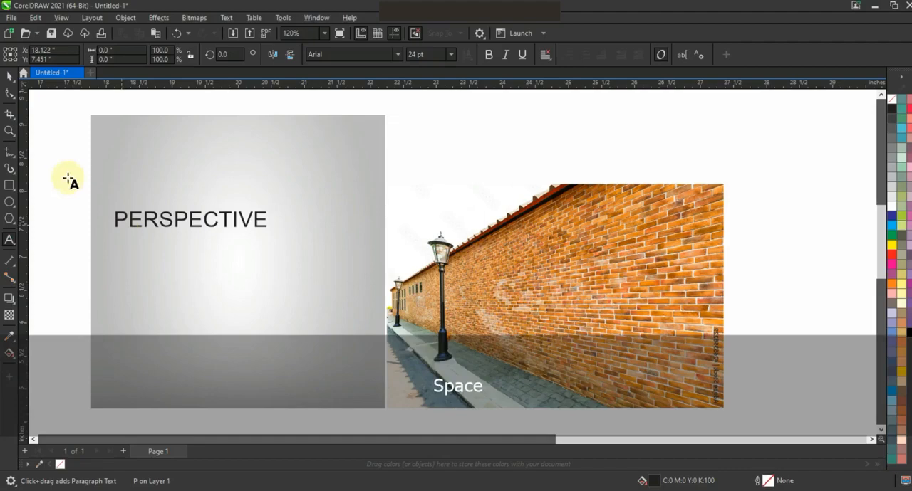
Set the PERSPECTIVE text's font to Swiss921 BT and move it onto the far end of the brick wall photo.
click(9, 76)
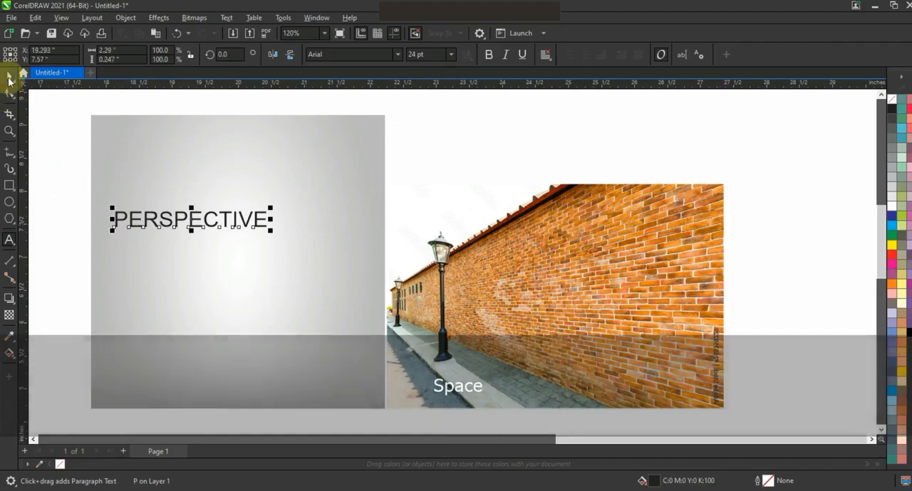
click(398, 55)
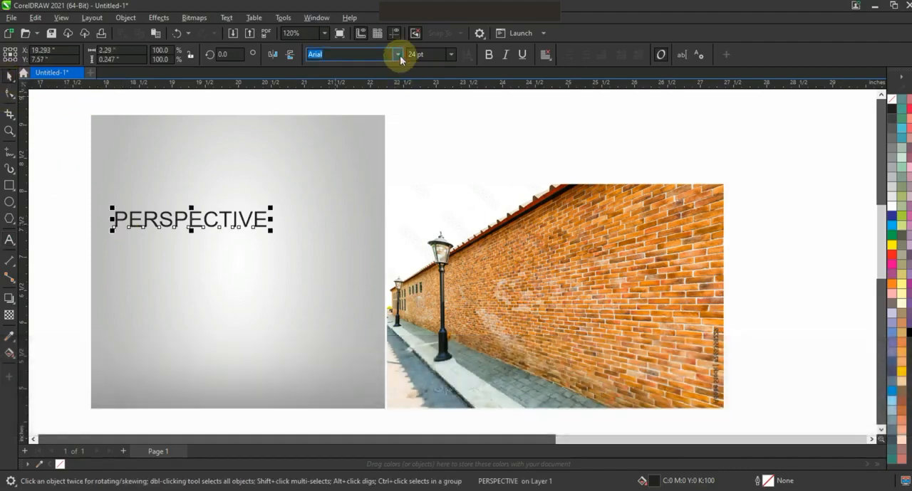
click(362, 106)
drag(421, 238, 495, 291)
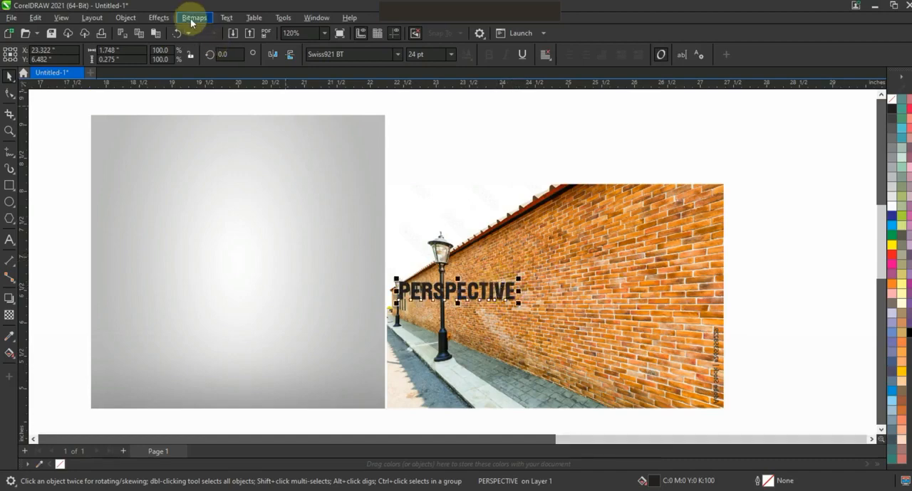
Add perspective to the PERSPECTIVE text and stretch its corners along the wall so the letters grow toward the near end.
click(127, 18)
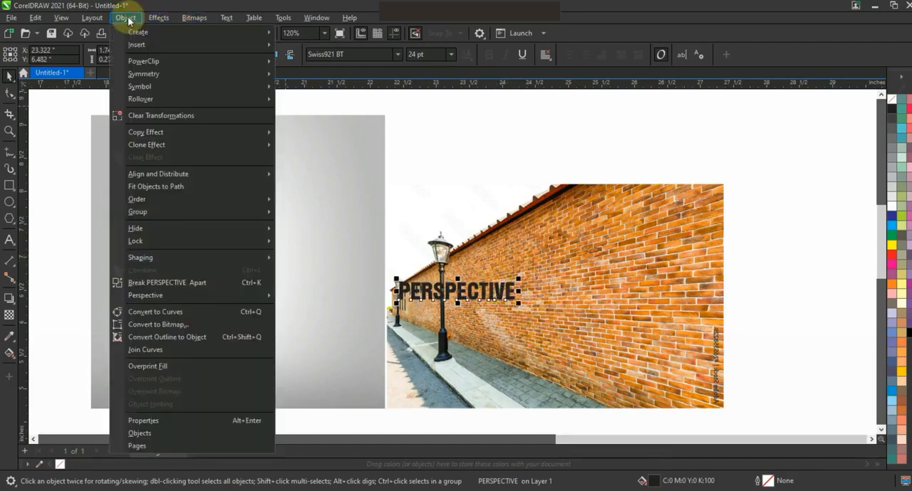
mouse_move(170, 294)
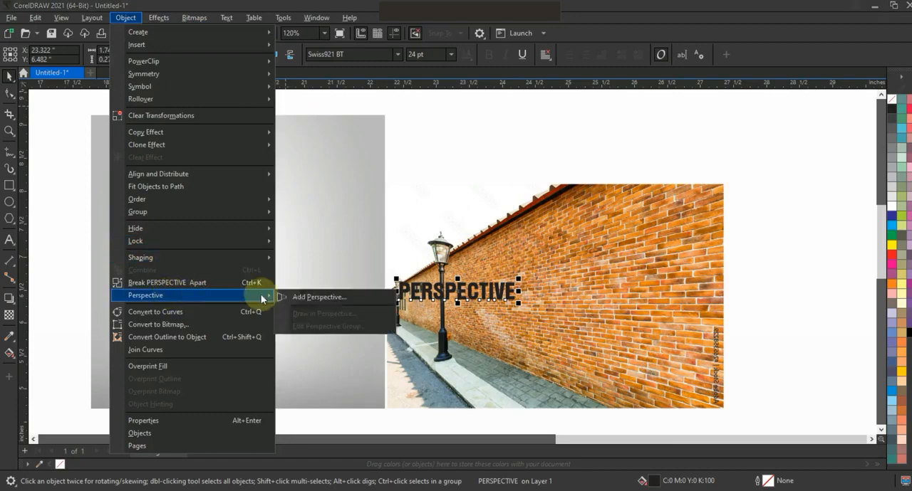
click(299, 295)
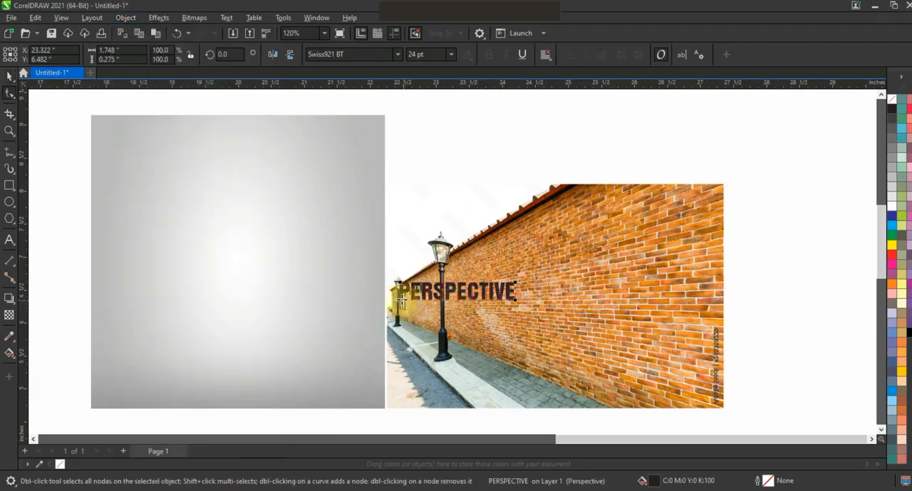
key(ctrl)
drag(400, 304, 400, 324)
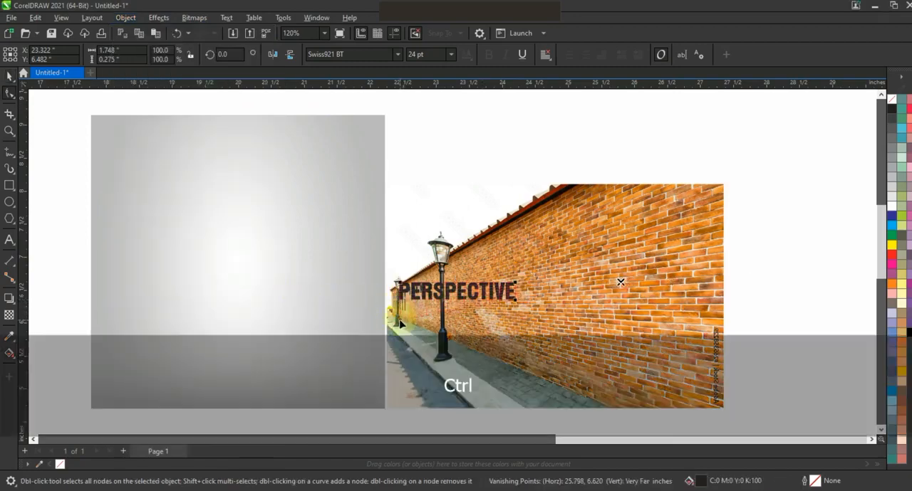
drag(520, 290, 646, 156)
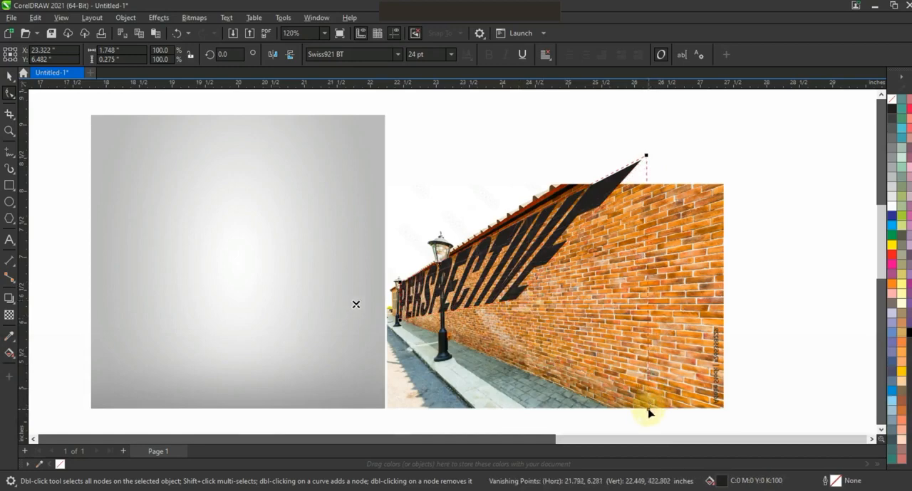
drag(648, 413, 648, 410)
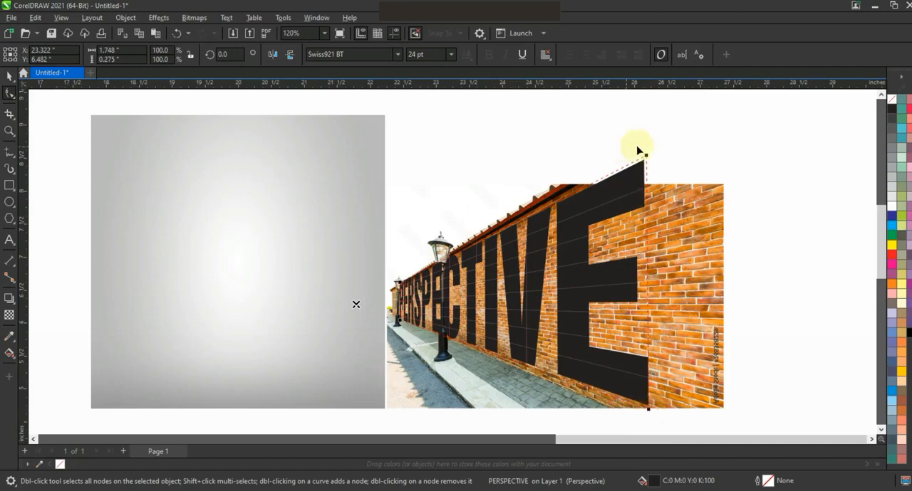
Refine the two near-end perspective corners so the text's slant follows the wall's brick lines.
drag(646, 157, 668, 152)
drag(648, 407, 650, 393)
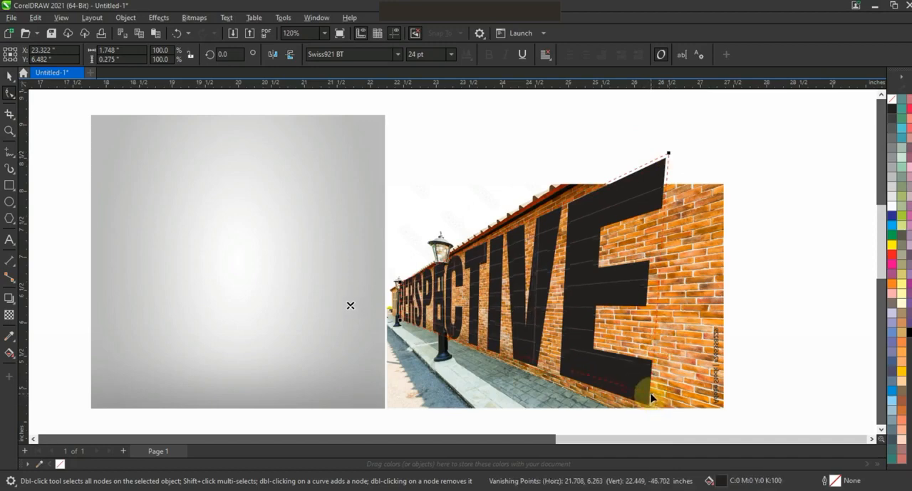
drag(668, 155, 663, 177)
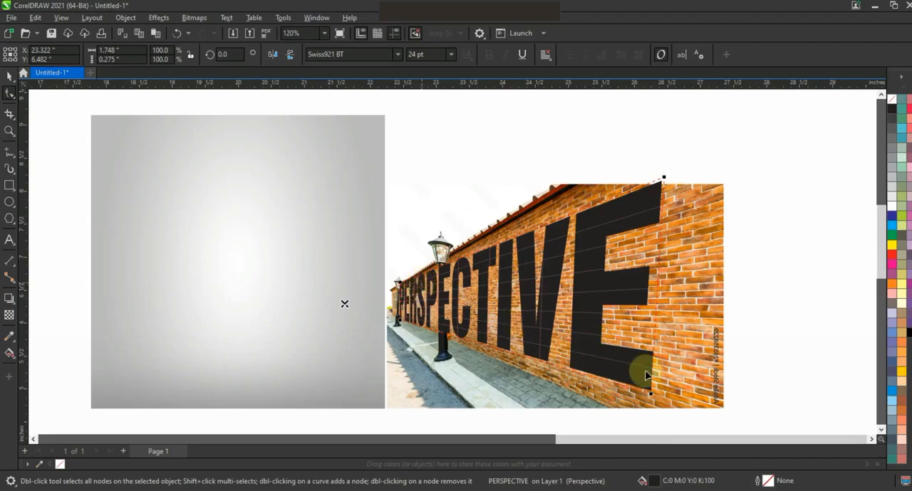
drag(650, 396, 650, 391)
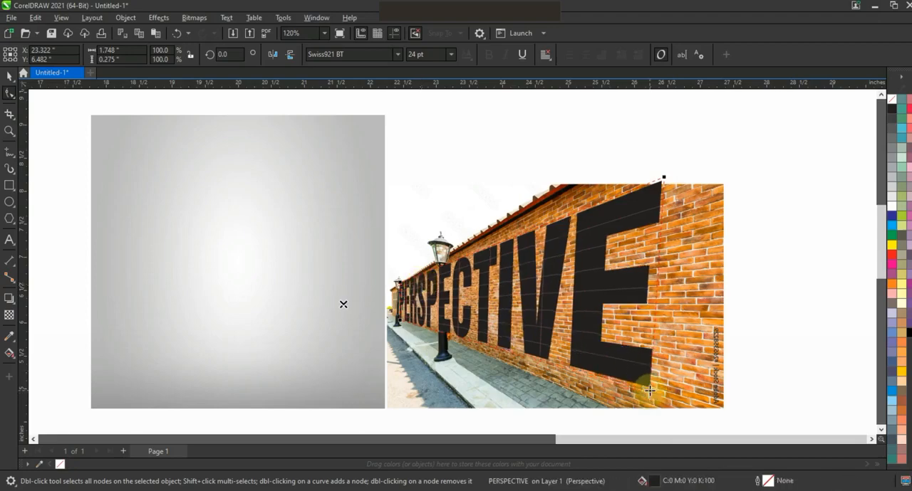
Move the perspective text onto the grey gradient square and scale it to about 3.43 by 2.71 inches.
click(9, 77)
click(515, 309)
click(419, 290)
drag(419, 289, 235, 287)
drag(372, 393, 342, 391)
drag(306, 290, 319, 279)
drag(354, 192, 366, 183)
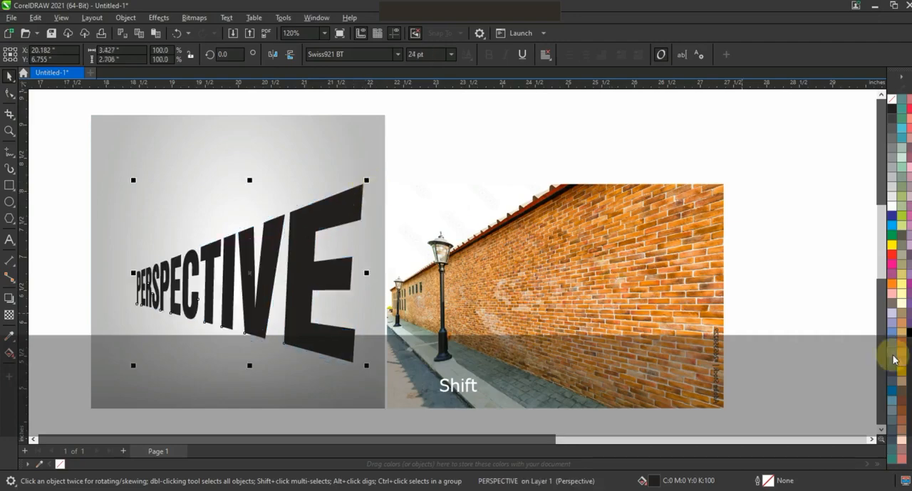
Fill the perspective text with a vertical fountain fill running from black at the bottom to dark blue at the top.
key(g)
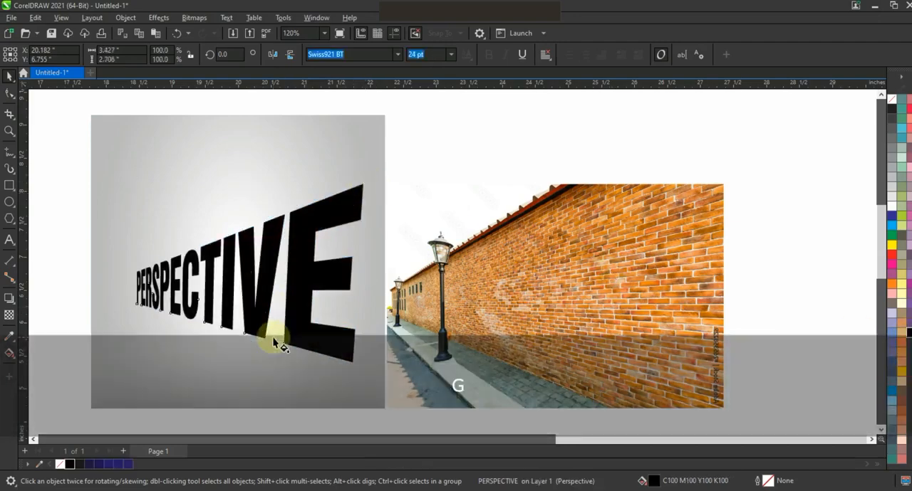
drag(262, 335, 263, 251)
drag(129, 465, 263, 250)
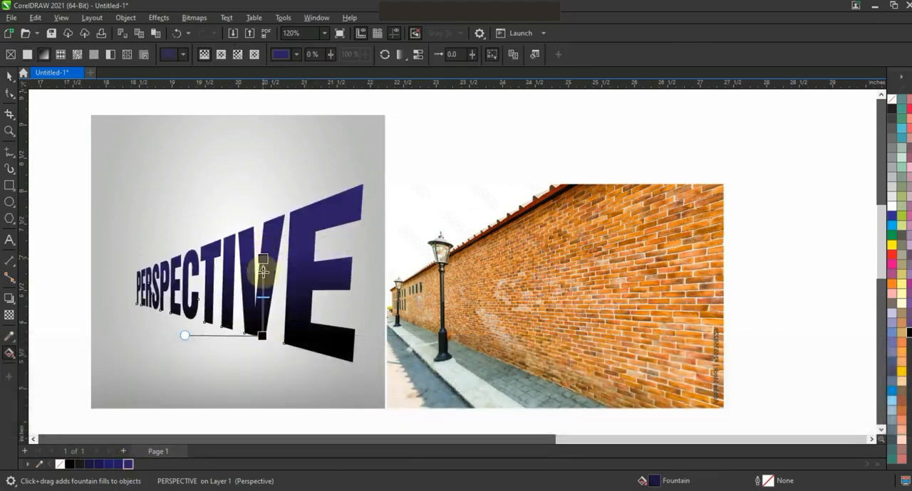
drag(261, 336, 262, 338)
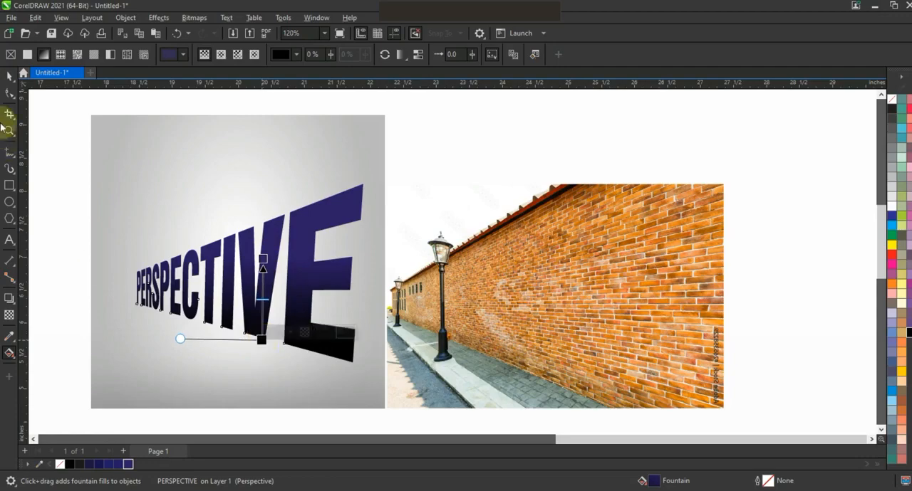
click(12, 78)
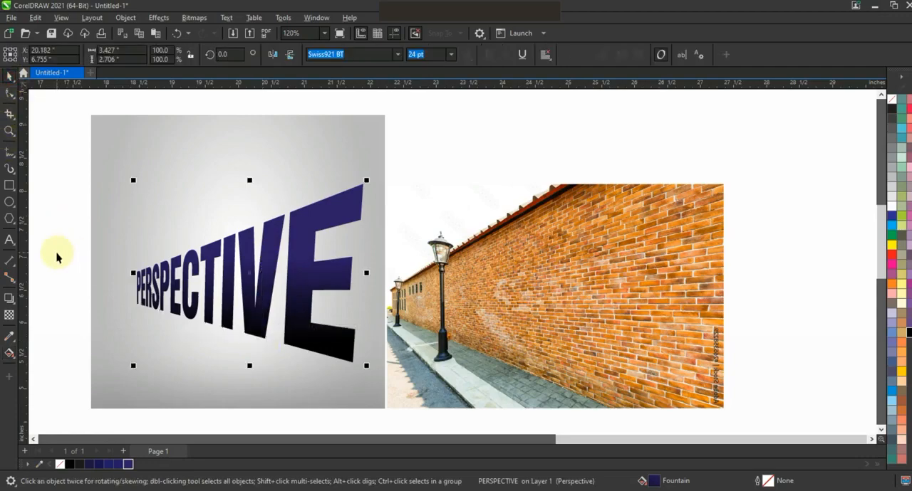
click(57, 257)
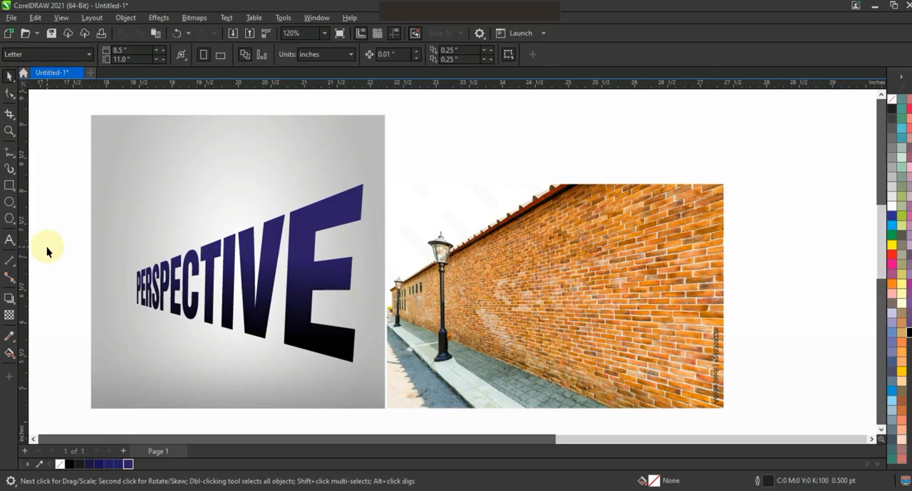
Add a second artistic text "PERSPECTIVE" above the blue perspective text on the grey square.
key(F8)
click(122, 159)
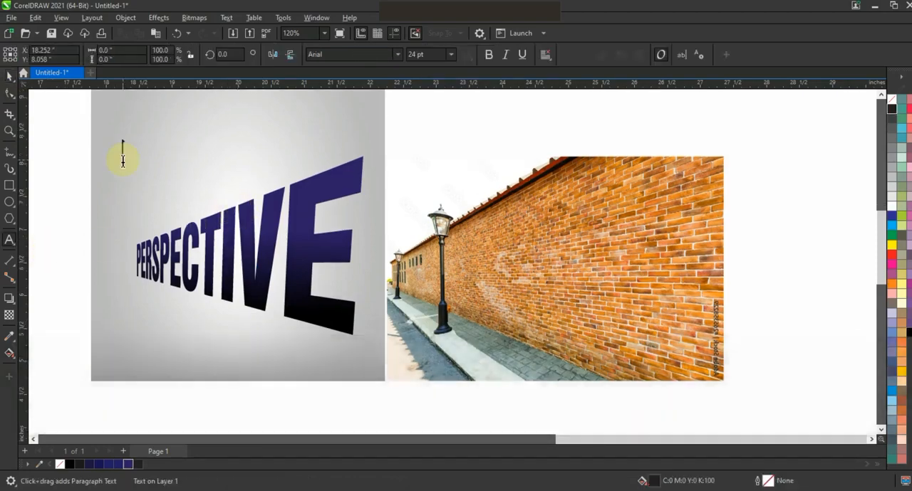
text(PERSPEC)
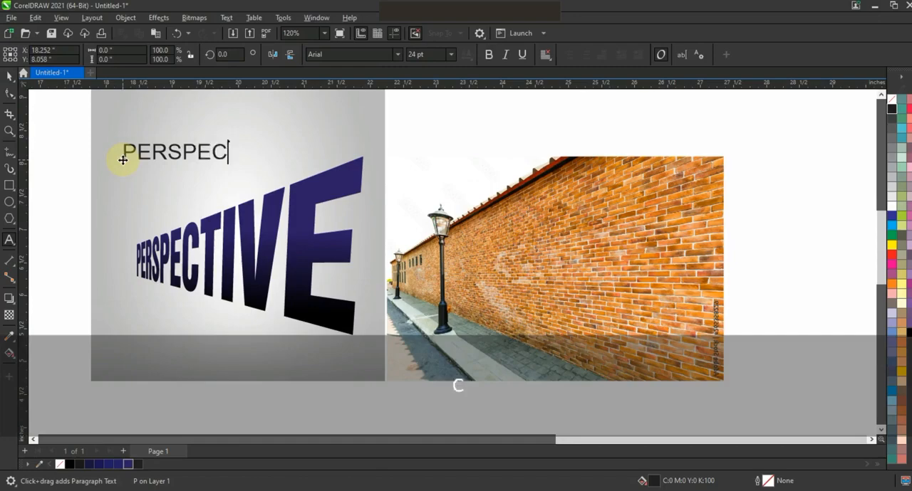
click(10, 75)
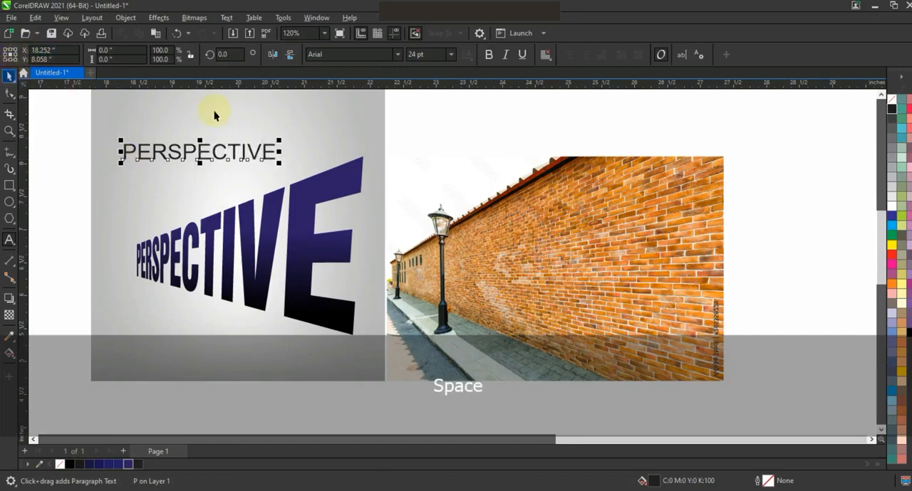
Set the second text's font to Swiss921 BT and mirror it both horizontally and vertically.
click(396, 58)
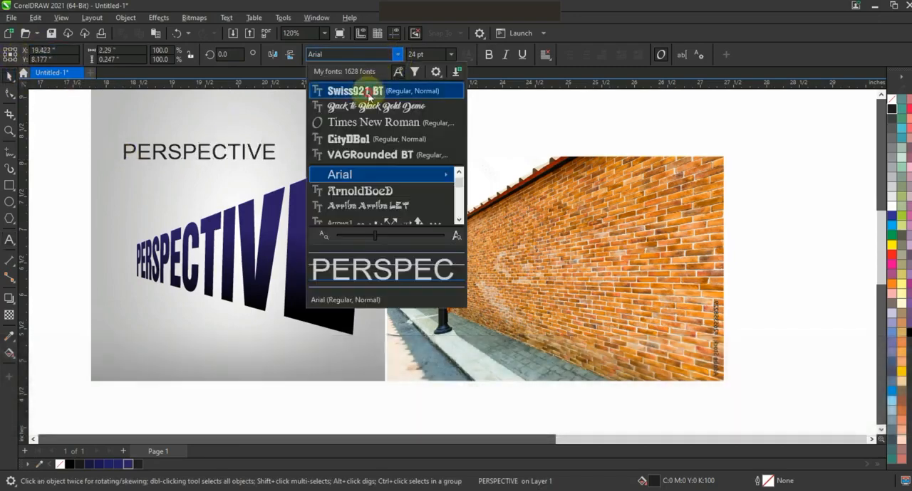
click(366, 92)
click(272, 54)
click(289, 54)
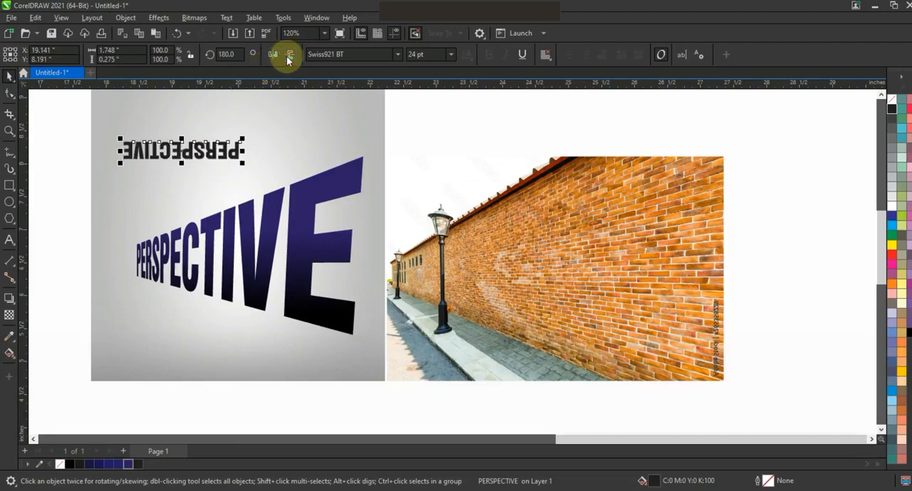
Remove the second text's horizontal mirroring, convert it to curves and move it to the base of the blue perspective text.
click(272, 55)
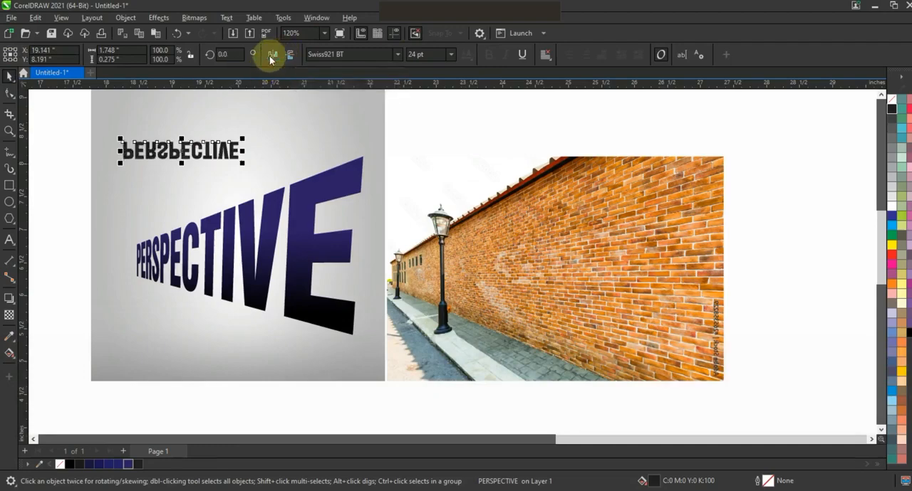
key(ctrl+q)
drag(179, 149, 192, 294)
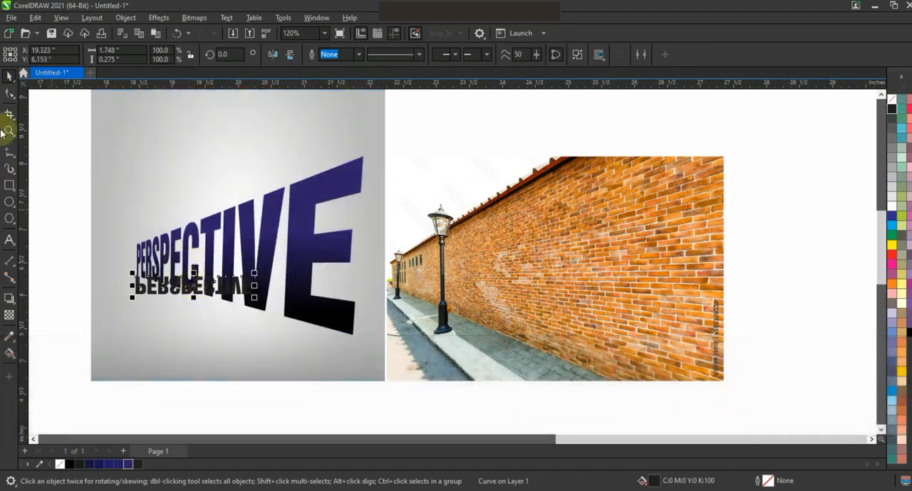
Add perspective to the vertically mirrored text and shape its corners into a slanted floor shadow along the blue text's base.
click(74, 18)
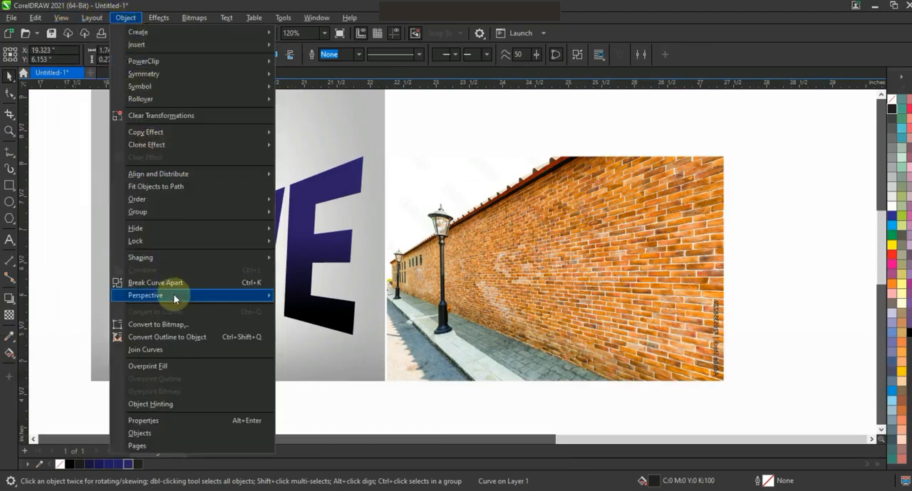
mouse_move(244, 295)
click(287, 298)
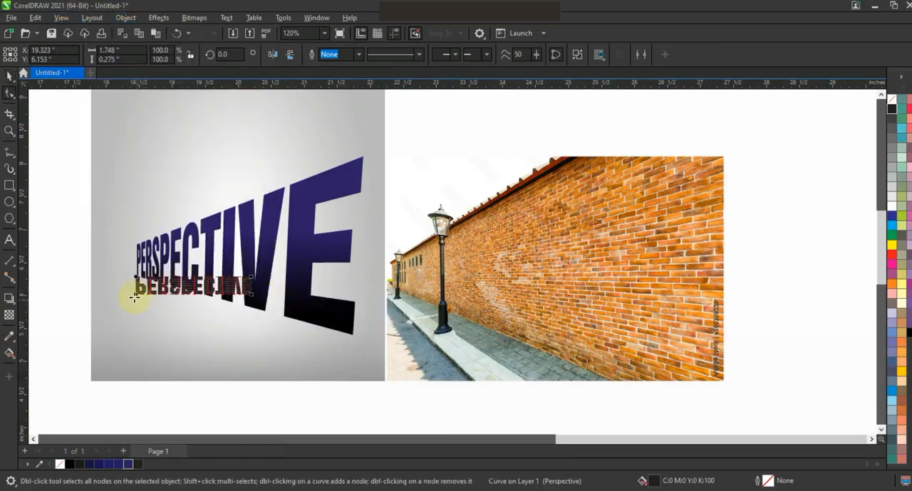
drag(136, 294, 61, 324)
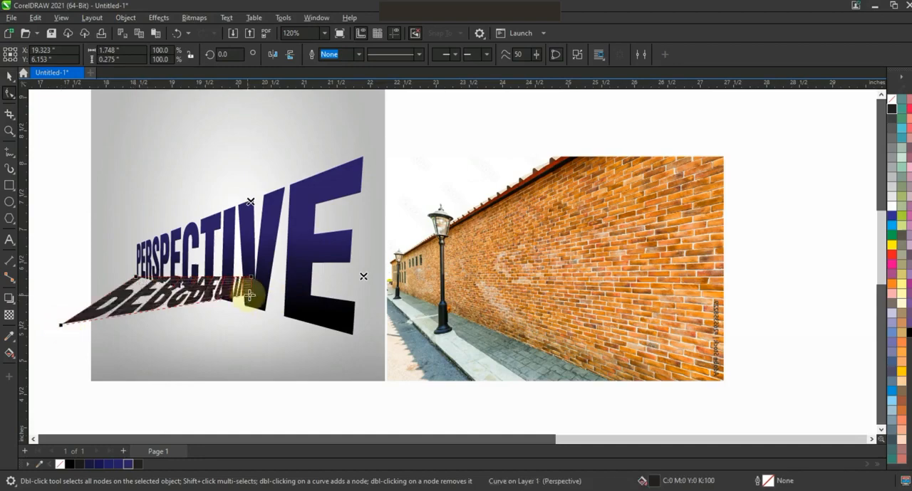
drag(232, 378, 226, 401)
drag(250, 277, 351, 333)
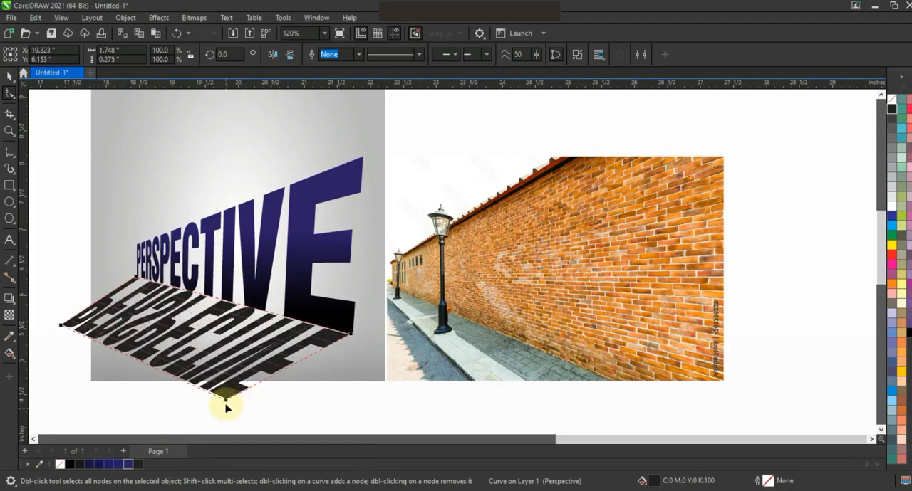
drag(226, 400, 272, 424)
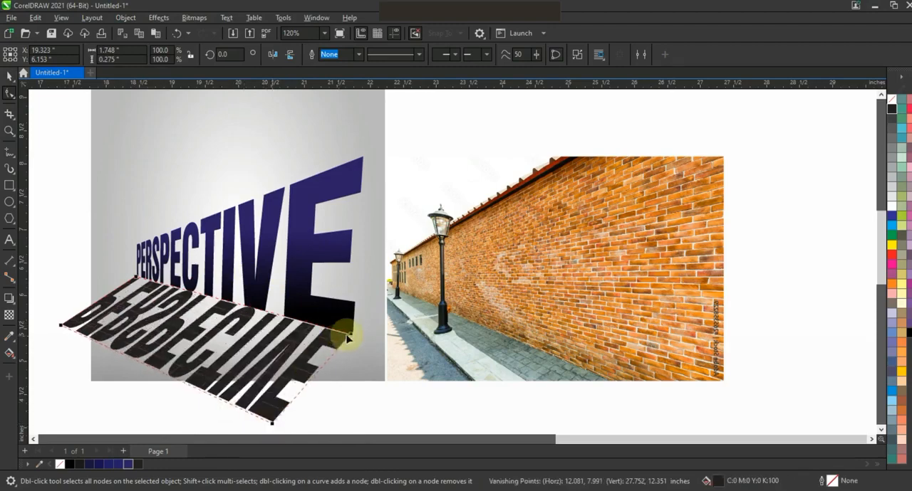
drag(351, 334, 352, 332)
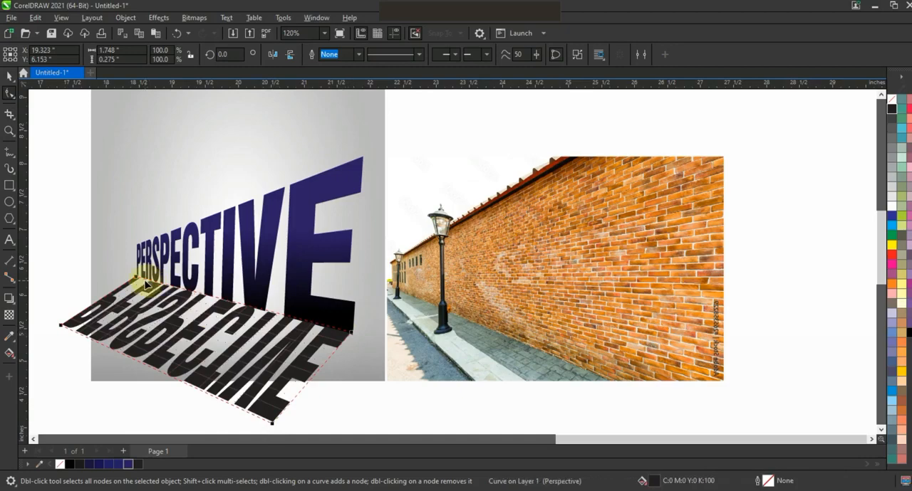
drag(60, 325, 63, 302)
mouse_move(272, 424)
mouse_down()
mouse_move(268, 394)
mouse_move(253, 399)
mouse_move(246, 390)
mouse_move(275, 404)
mouse_up()
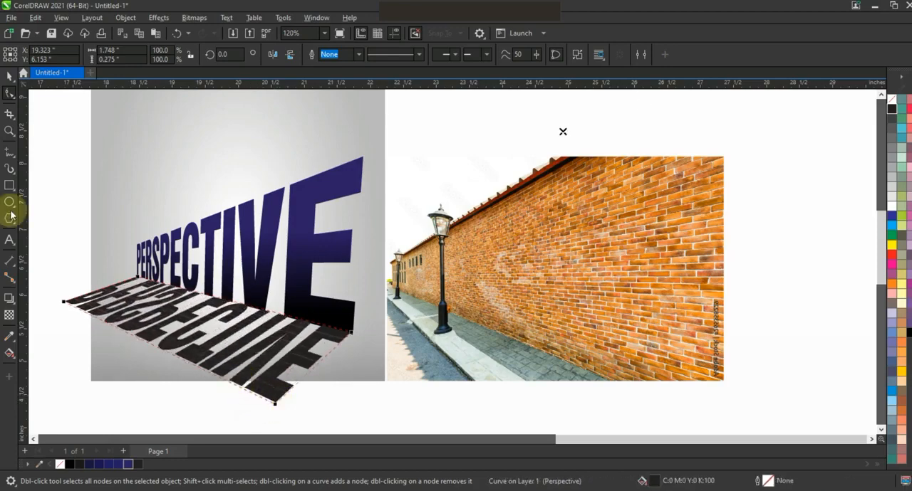
click(9, 75)
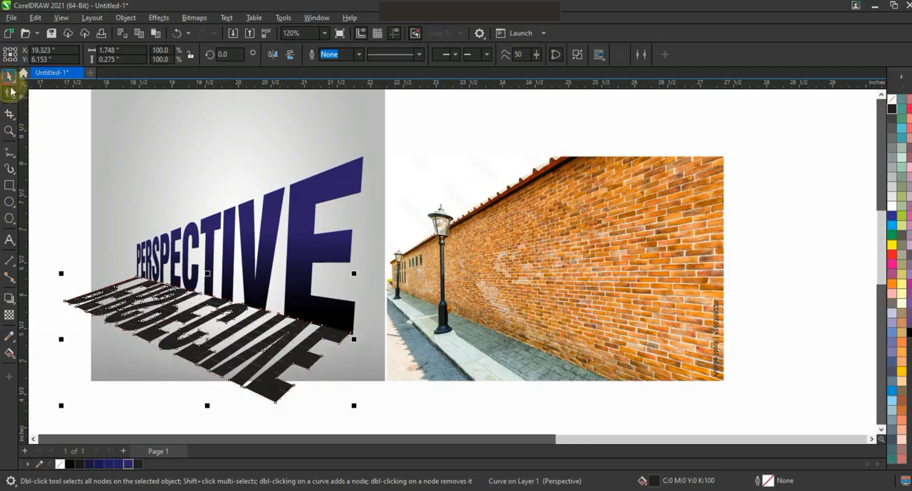
Apply a linear fountain transparency to the floor shadow so it fades out away from the blue text.
click(9, 316)
drag(287, 261, 211, 347)
drag(286, 260, 275, 241)
drag(212, 348, 213, 368)
drag(278, 243, 268, 241)
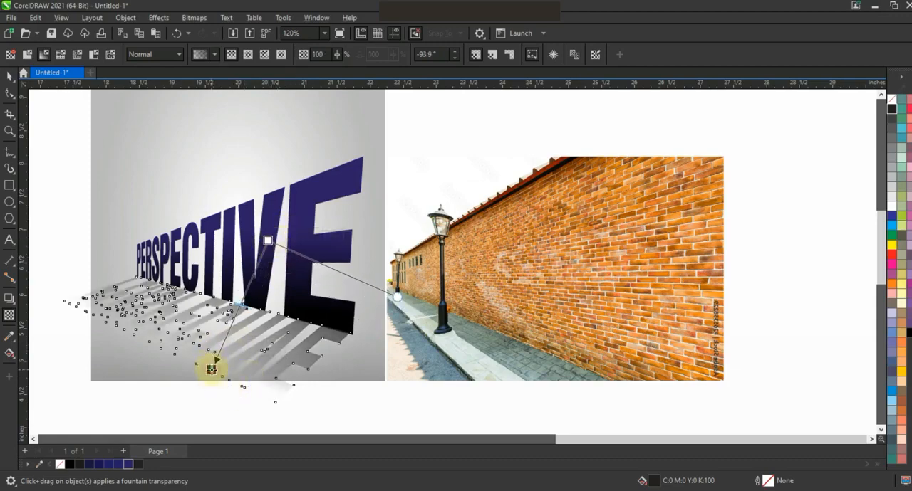
PowerClip the transparent floor shadow inside the grey gradient square.
click(10, 75)
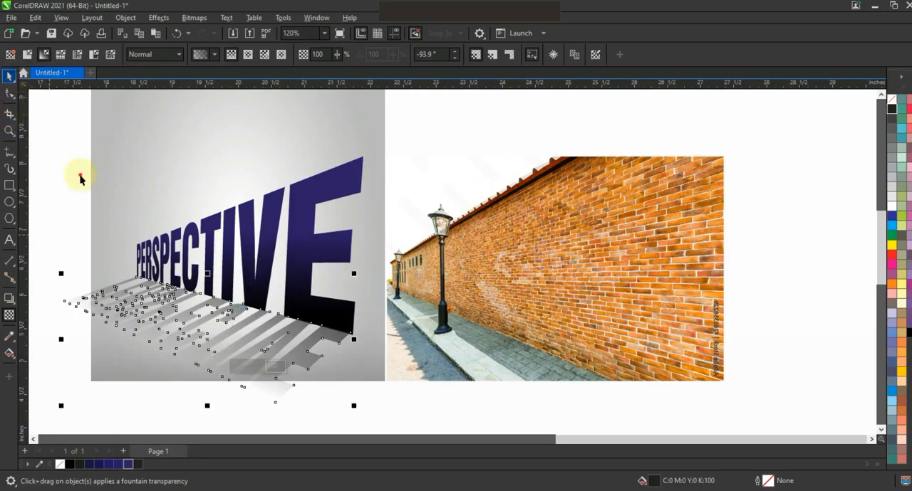
click(204, 342)
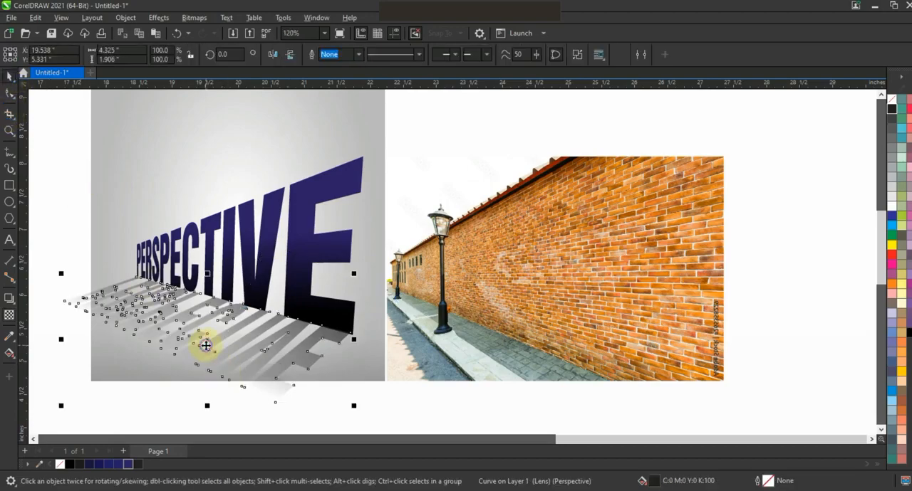
right_click(211, 348)
click(245, 145)
click(210, 132)
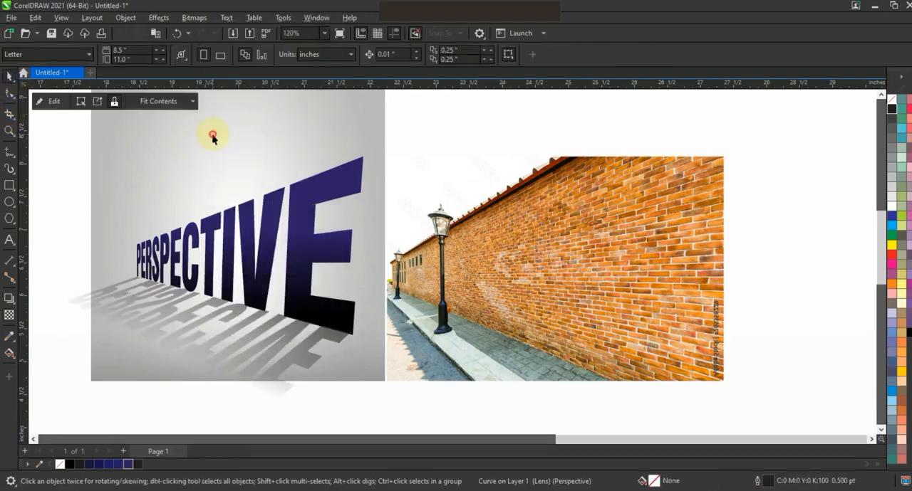
click(45, 246)
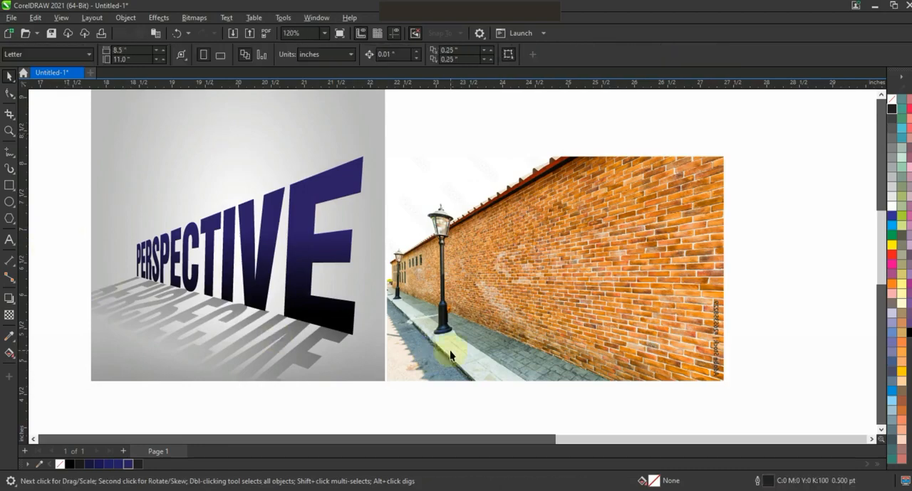
Move the skateboarder image over the grey gradient square and bring it to the front.
key(F4)
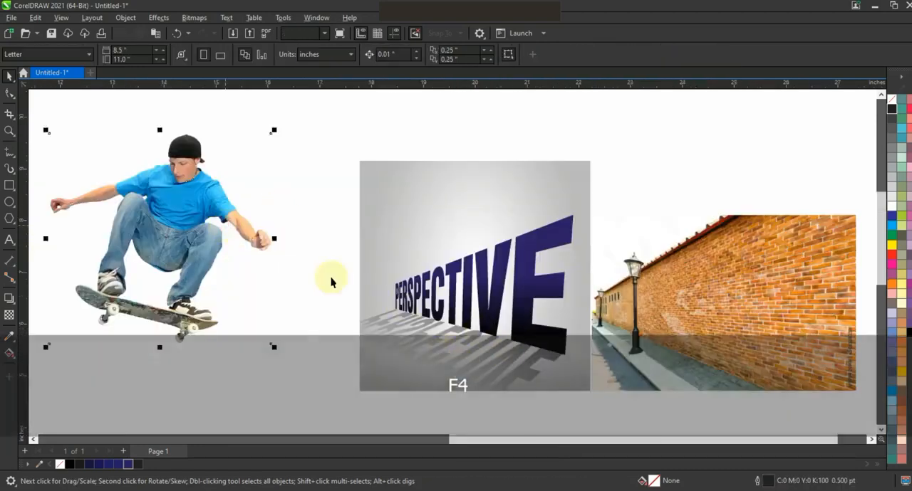
drag(271, 347, 438, 333)
key(shift+Page_Up)
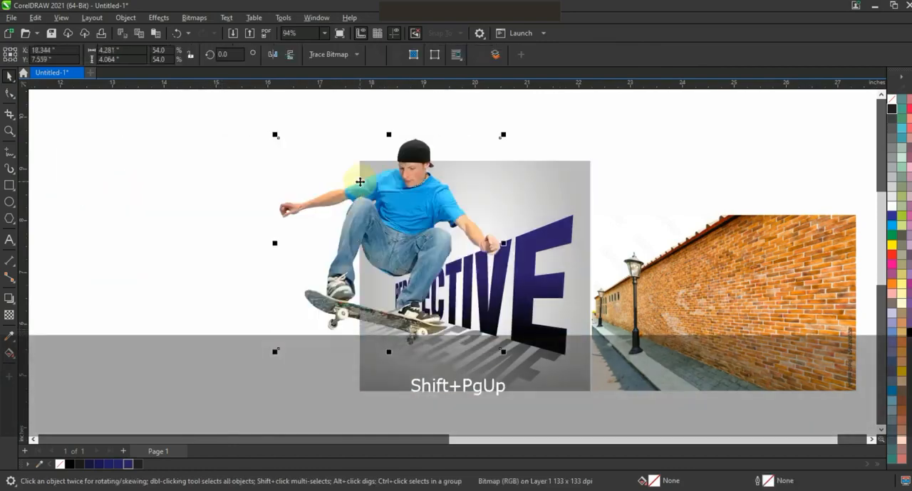
Mirror the skateboarder horizontally, scale him to about 1.57 by 1.49 inches on top of the middle letters, and preview the design full screen.
click(272, 54)
drag(504, 353, 434, 291)
drag(381, 245, 494, 220)
click(522, 217)
key(shift+F2)
key(Escape)
drag(445, 243, 465, 246)
drag(491, 274, 481, 271)
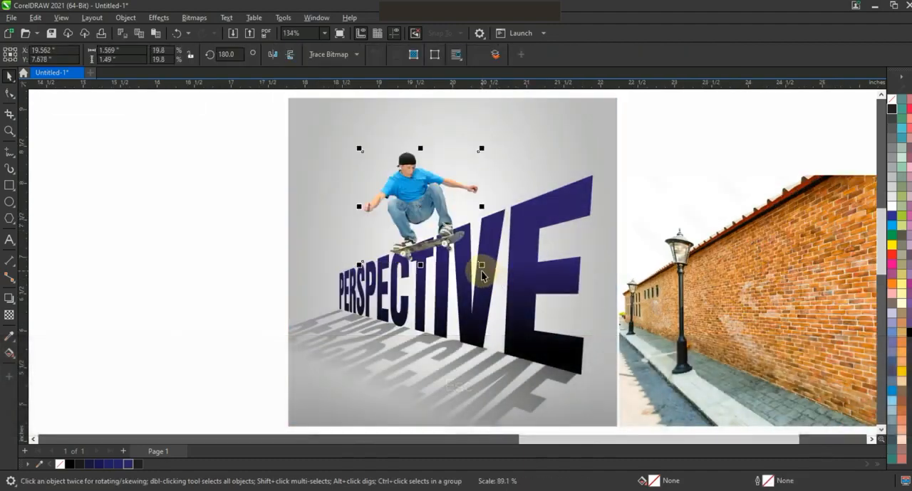
key(F9)
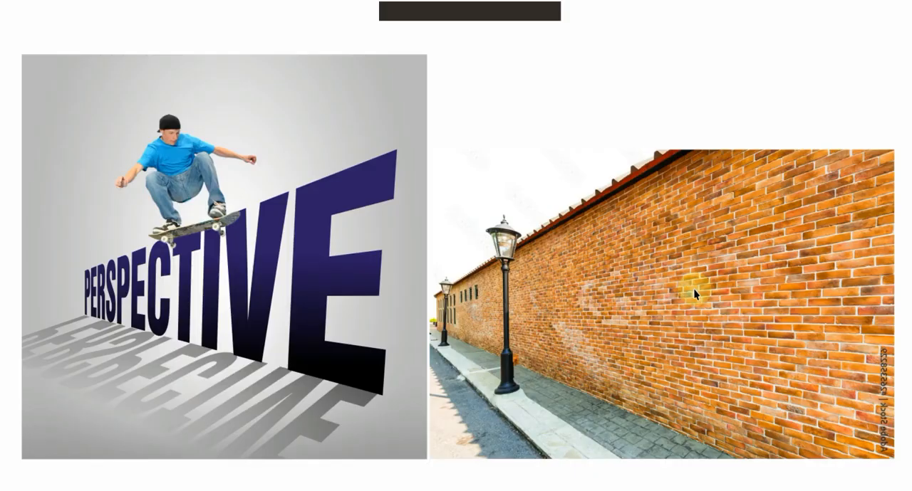